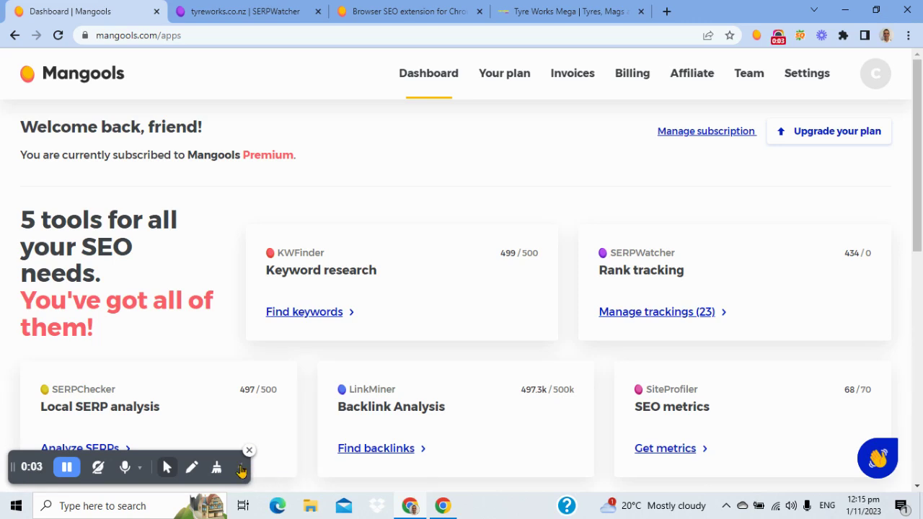
Examine the ranks, changes and search volumes of the tracked keywords for tyreworks.co.nz in SERPWatcher.
left_click(242, 469)
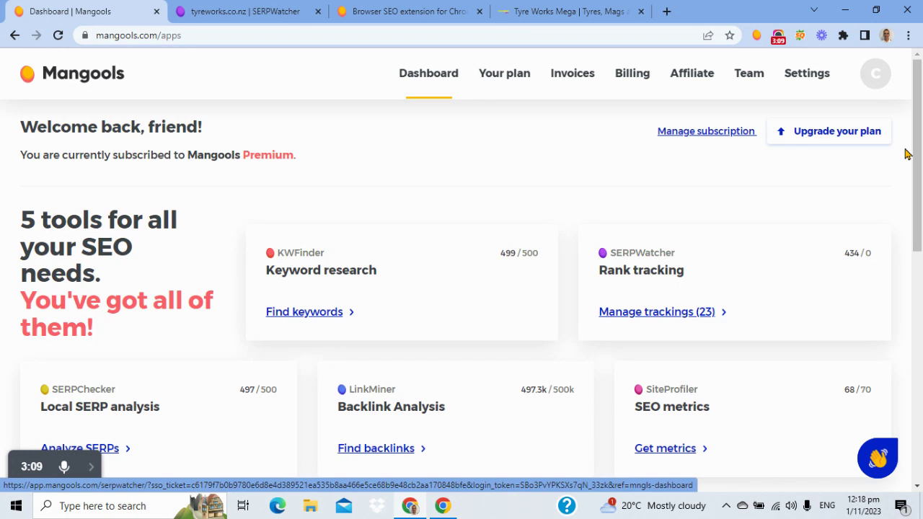
scroll(907, 154, "down", 1)
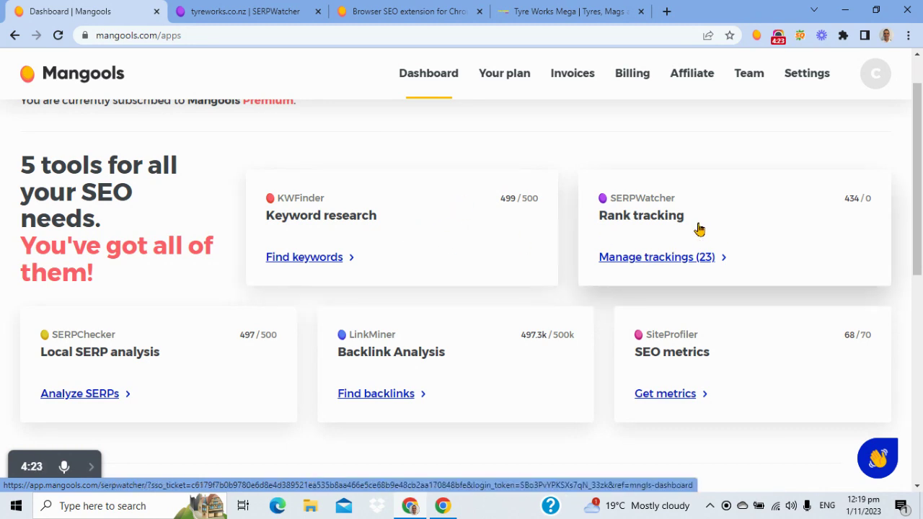
left_click(257, 11)
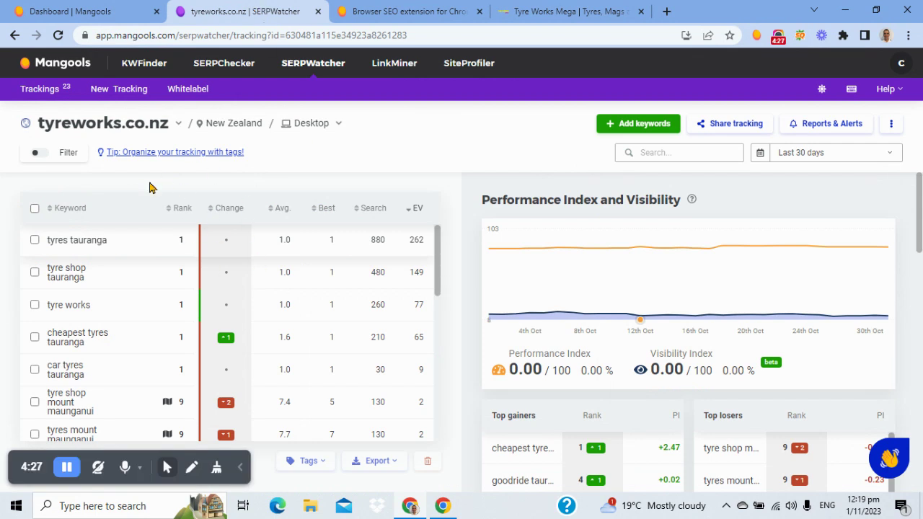
left_click(240, 467)
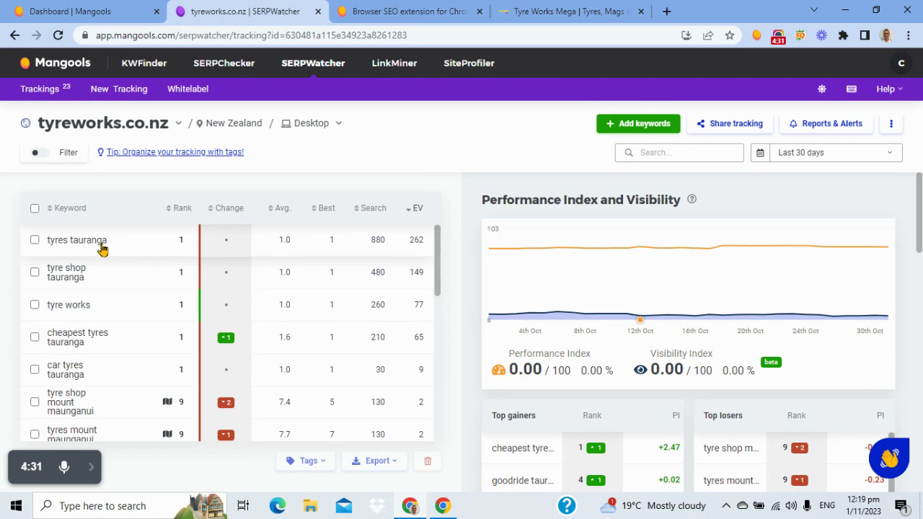
scroll(126, 310, "down", 1)
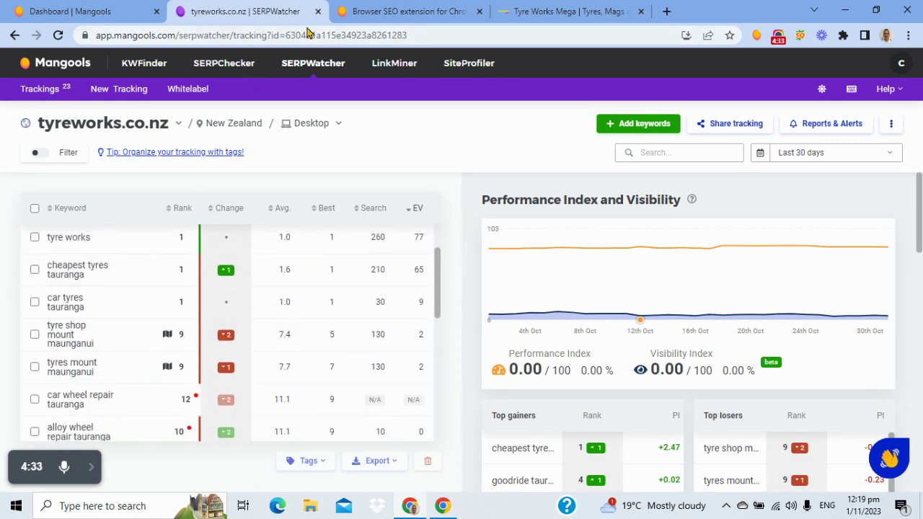
left_click(100, 12)
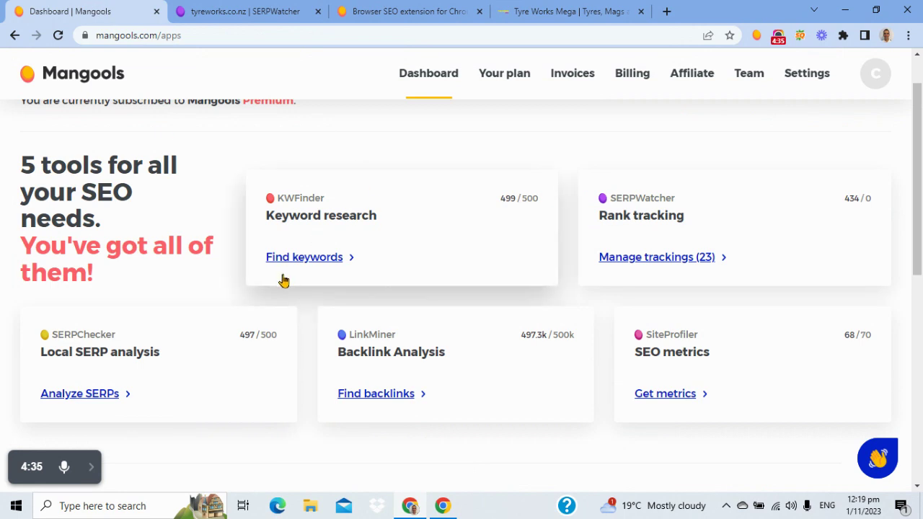
left_click(242, 11)
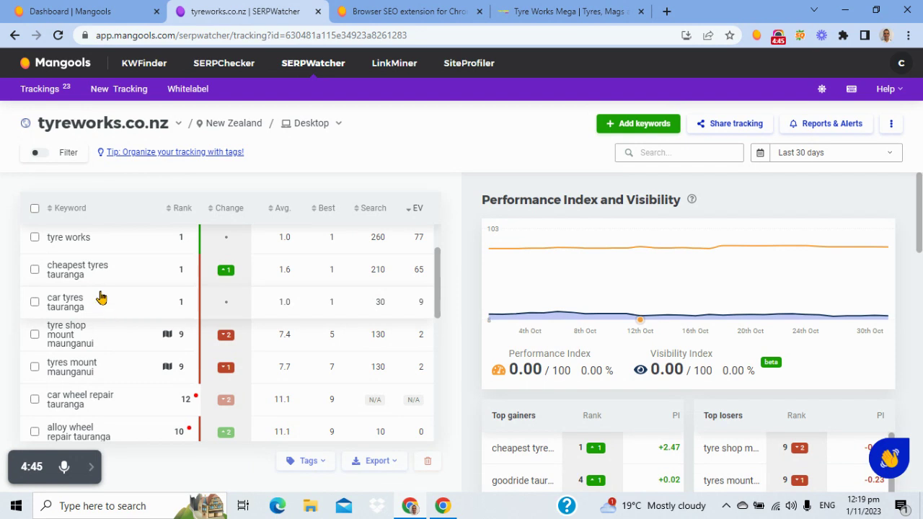
scroll(108, 326, "down", 3)
scroll(106, 329, "up", 3)
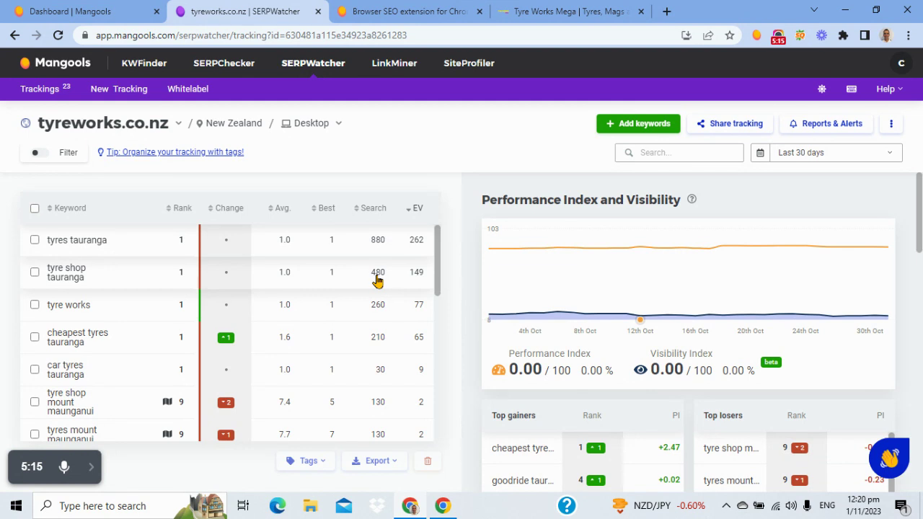
mouse_move(418, 278)
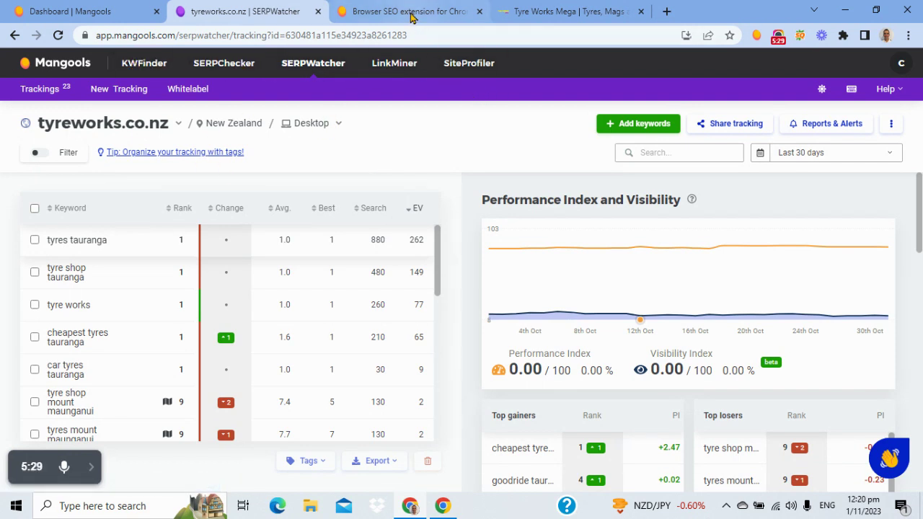
Find keyword ideas for "tyres tauranga" in KWFinder with the location Anywhere and Any Language.
left_click(77, 10)
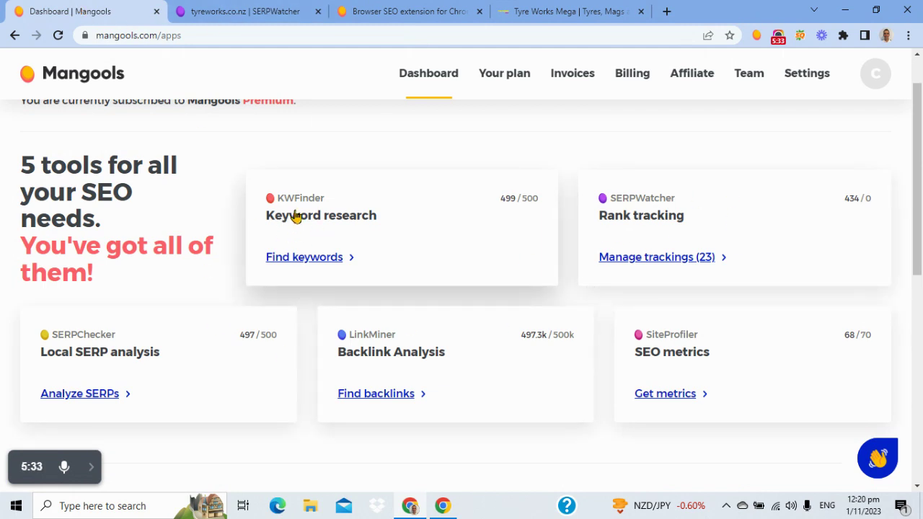
left_click(243, 12)
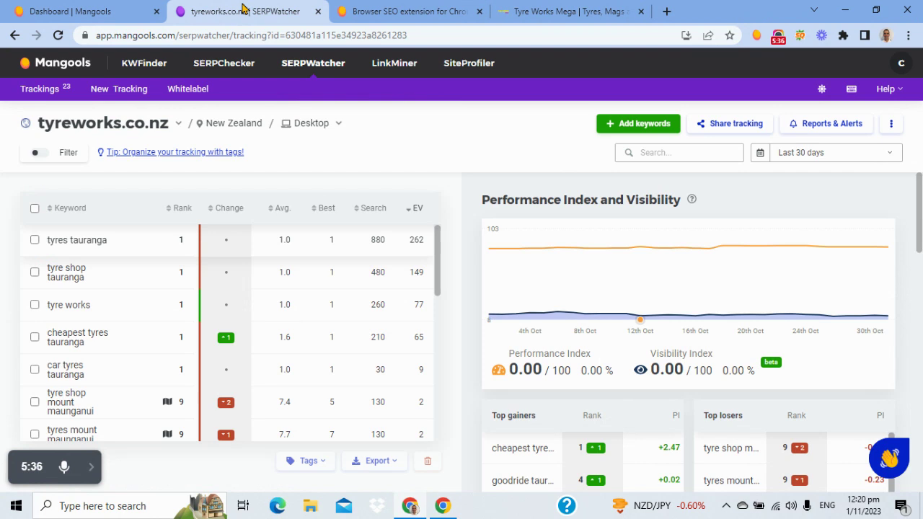
left_click(142, 67)
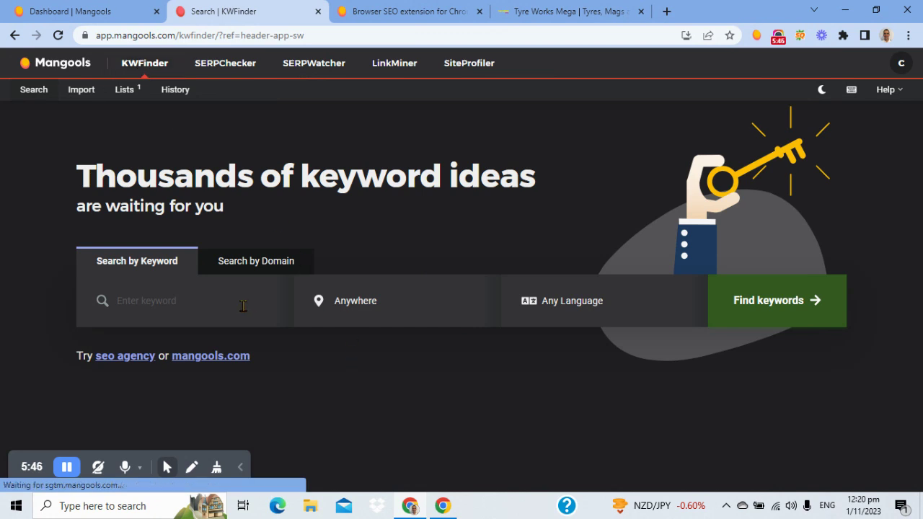
left_click(198, 303)
type("ty")
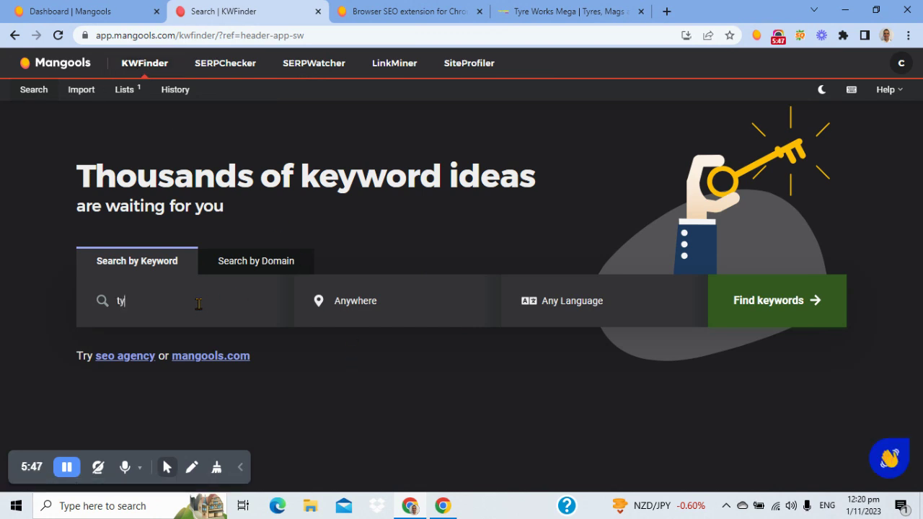
type("res tauran")
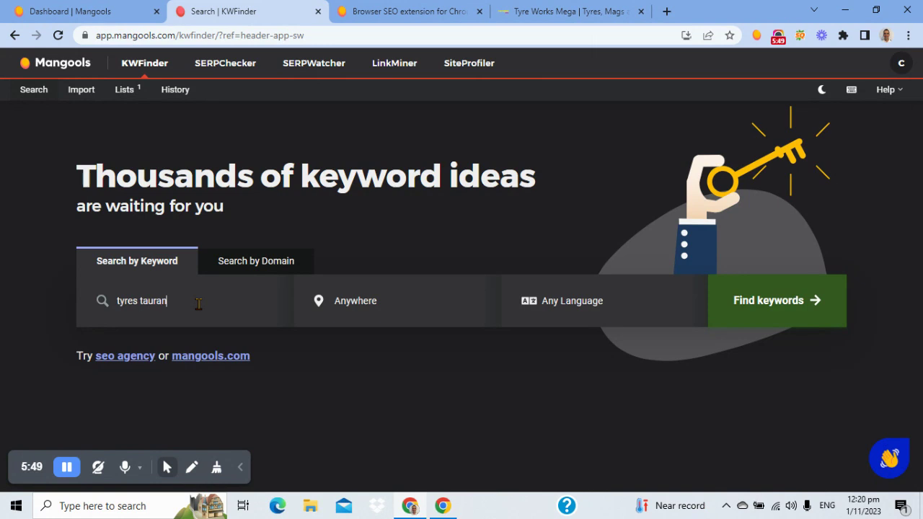
type("a")
left_click(789, 303)
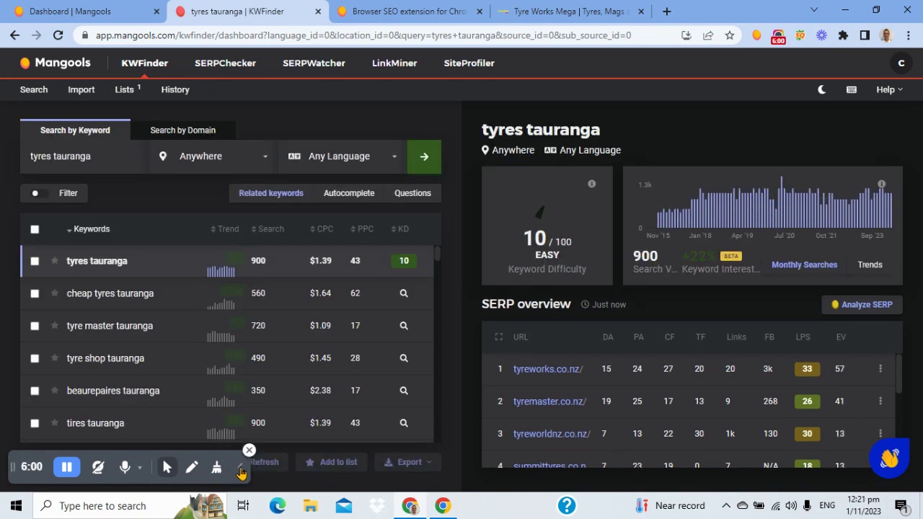
Examine the SERP overview and the list of related keywords for "tyres tauranga".
left_click(240, 469)
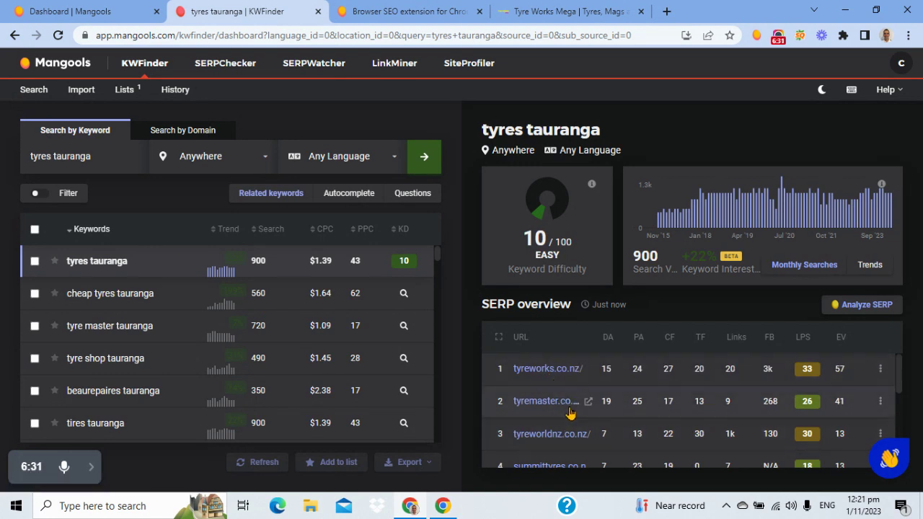
scroll(569, 412, "down", 1)
scroll(581, 398, "up", 1)
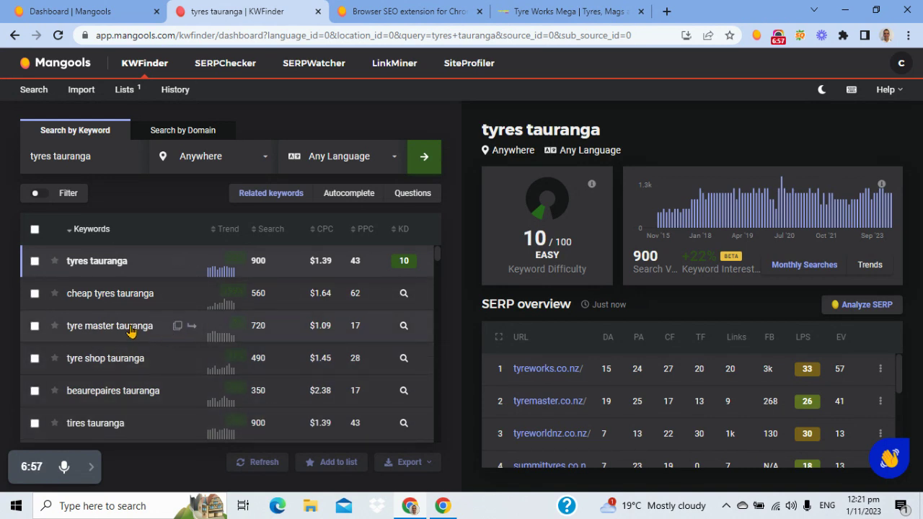
scroll(160, 324, "down", 3)
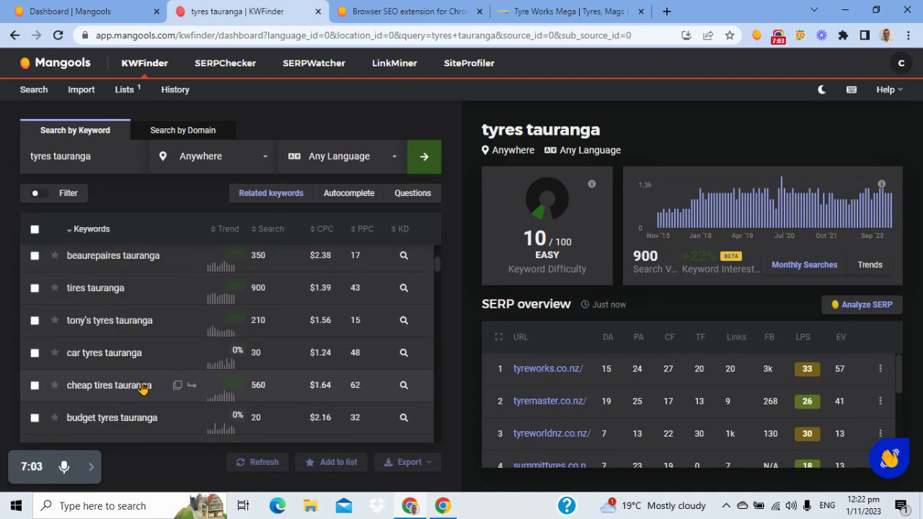
scroll(166, 328, "down", 2)
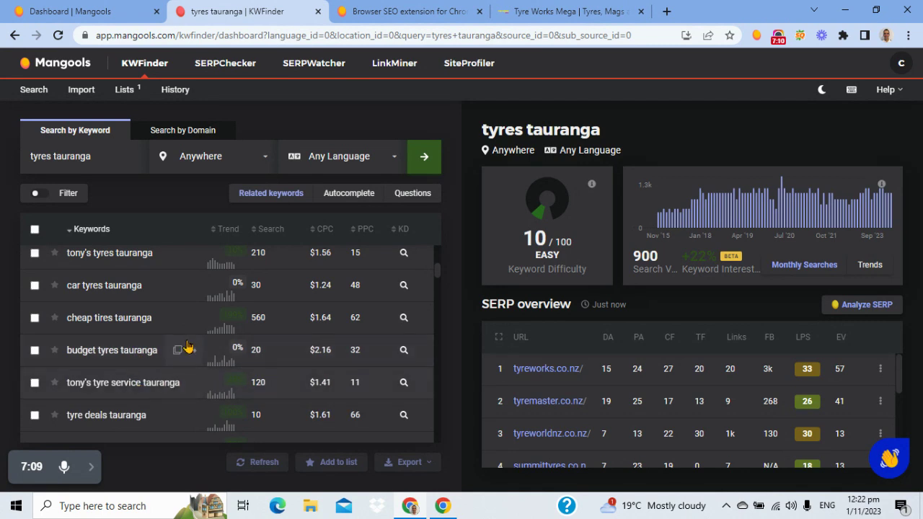
scroll(175, 321, "down", 2)
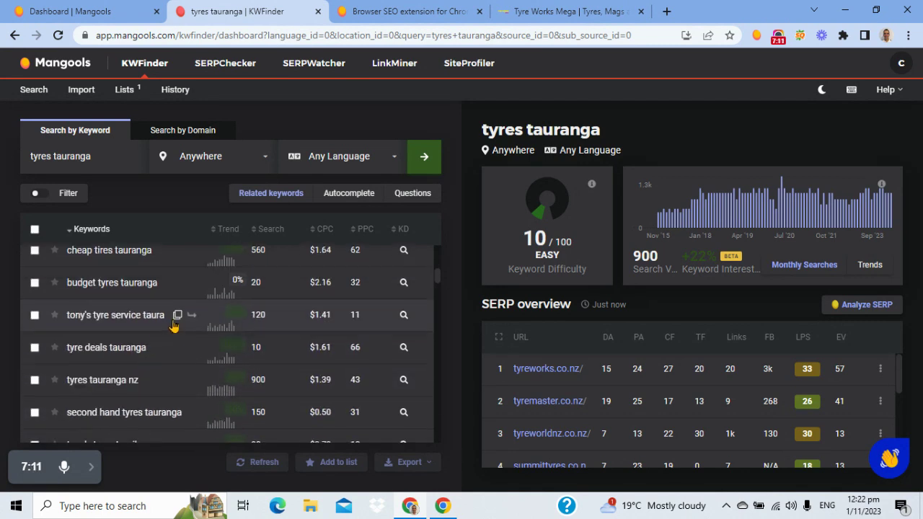
scroll(177, 326, "up", 5)
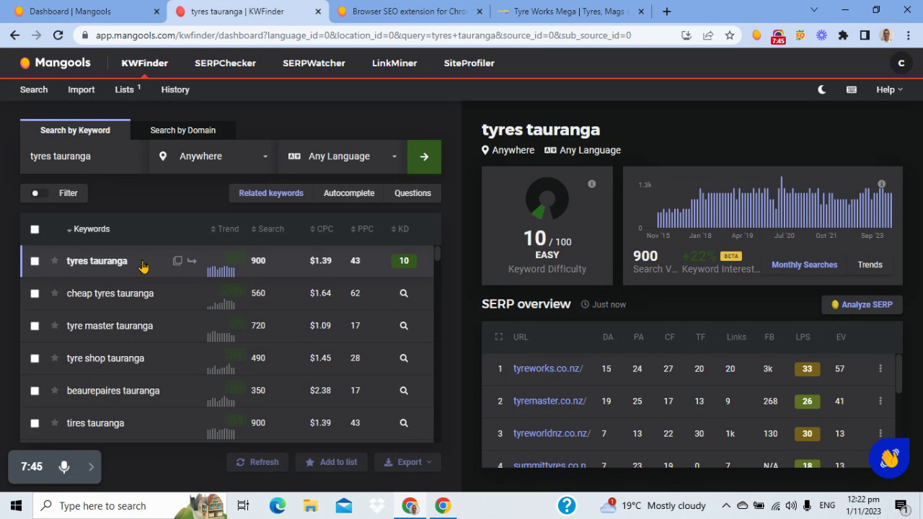
Open the LinkMiner backlink search from the Mangools dashboard.
left_click(94, 12)
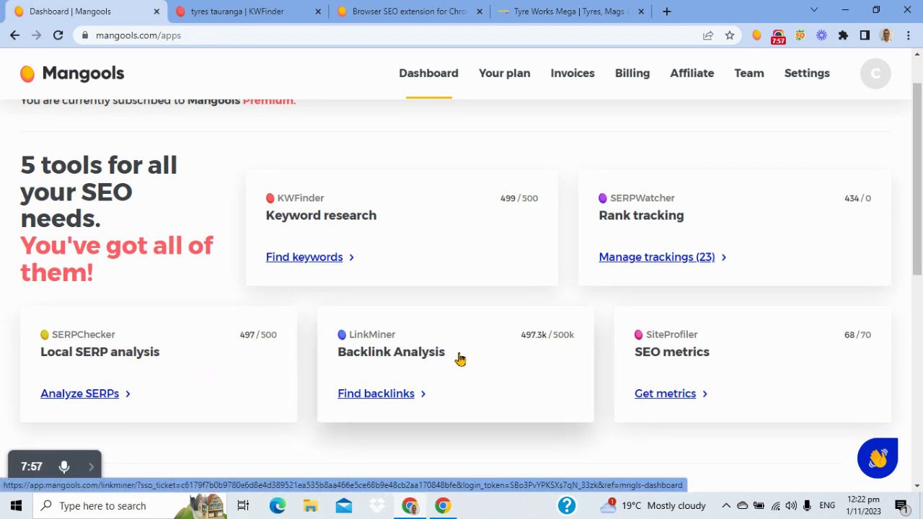
left_click(393, 397)
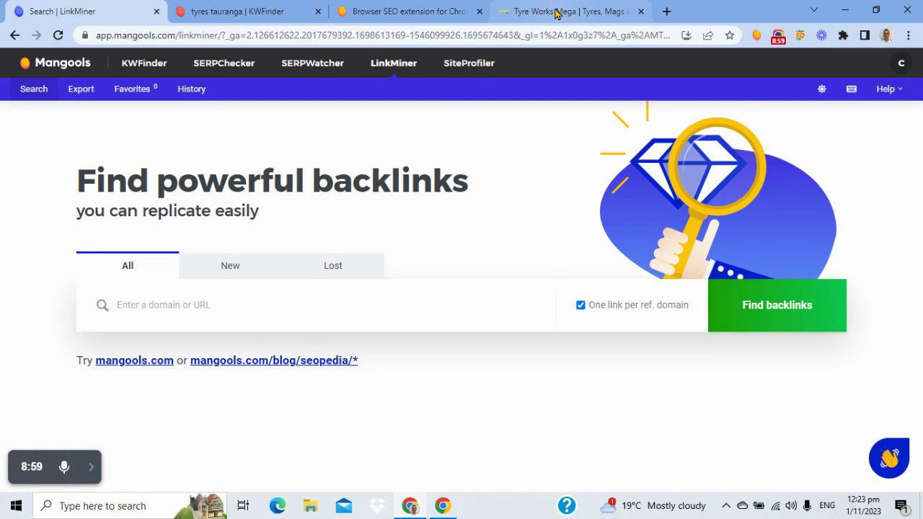
View the Mangools SEO extension page and open the extension's overview for the tyreworks.co.nz home page.
left_click(405, 11)
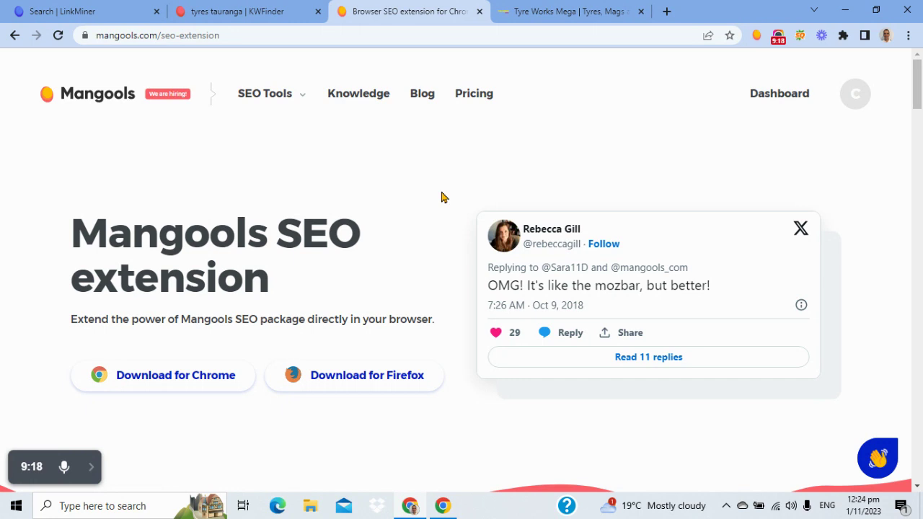
left_click(537, 15)
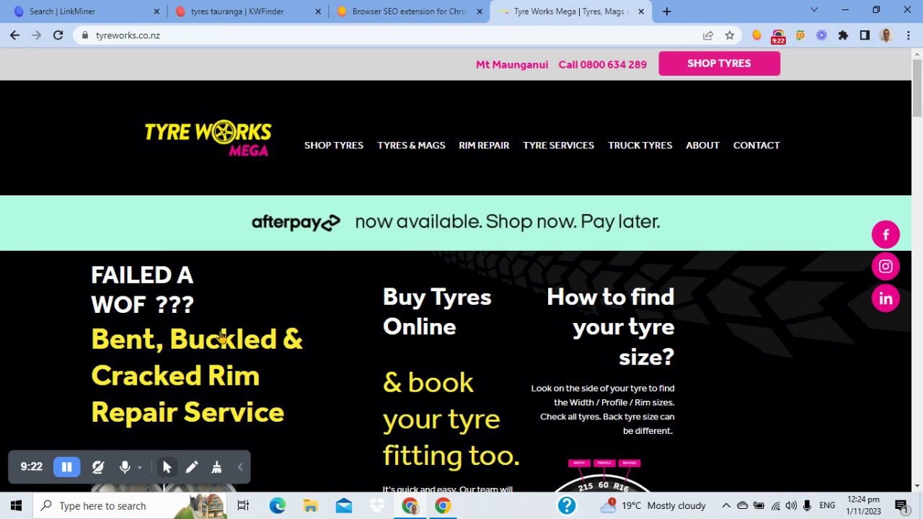
left_click(240, 467)
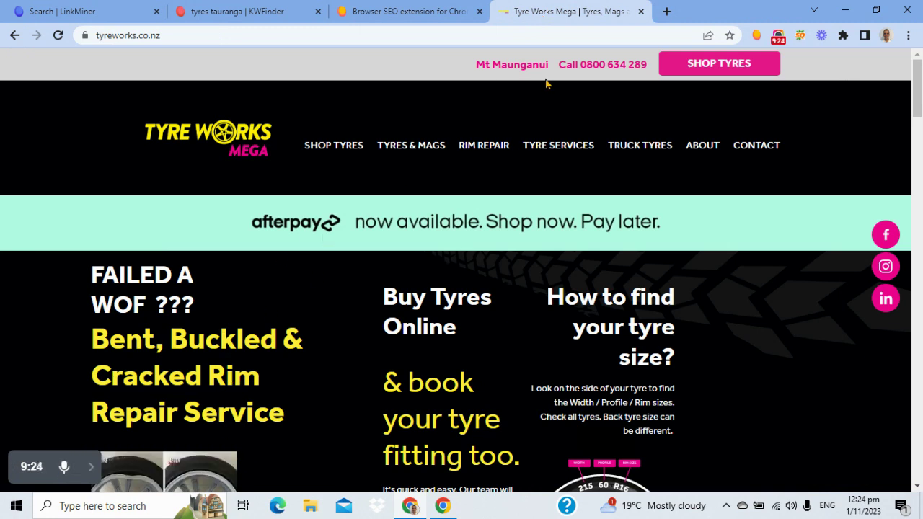
left_click(410, 18)
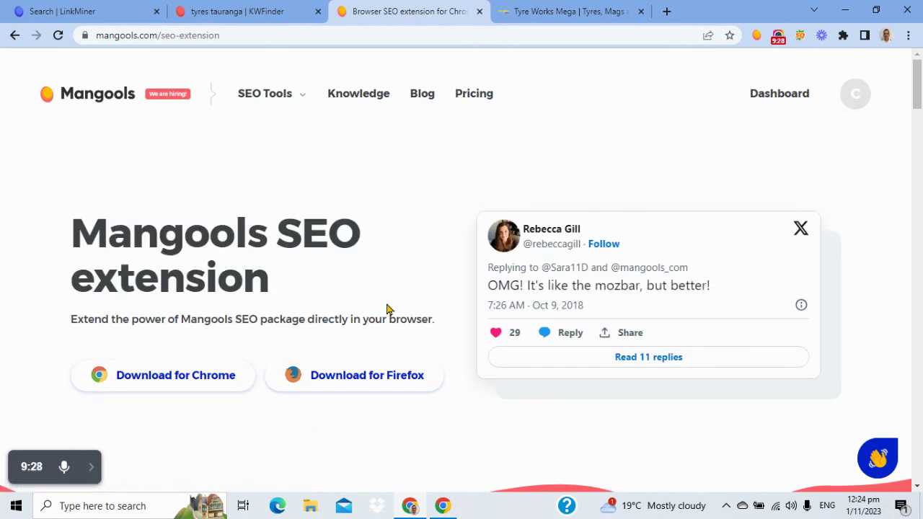
left_click(527, 14)
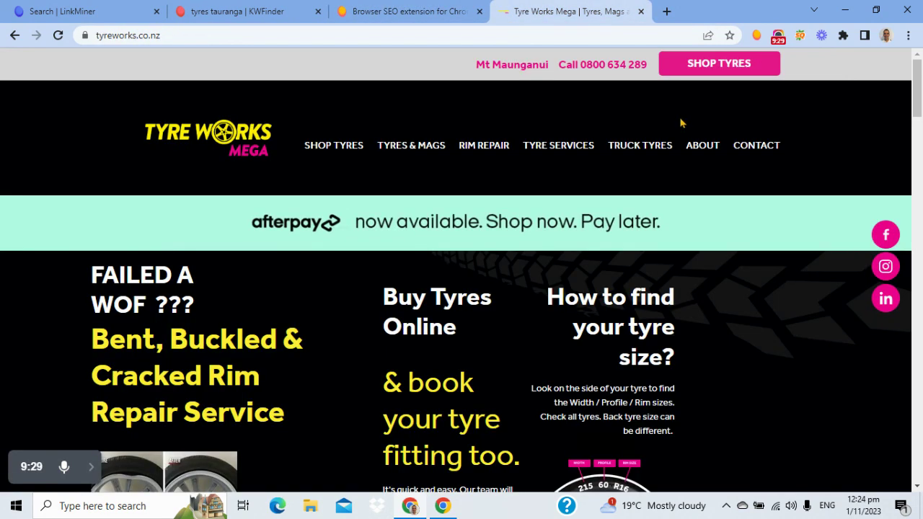
left_click(757, 36)
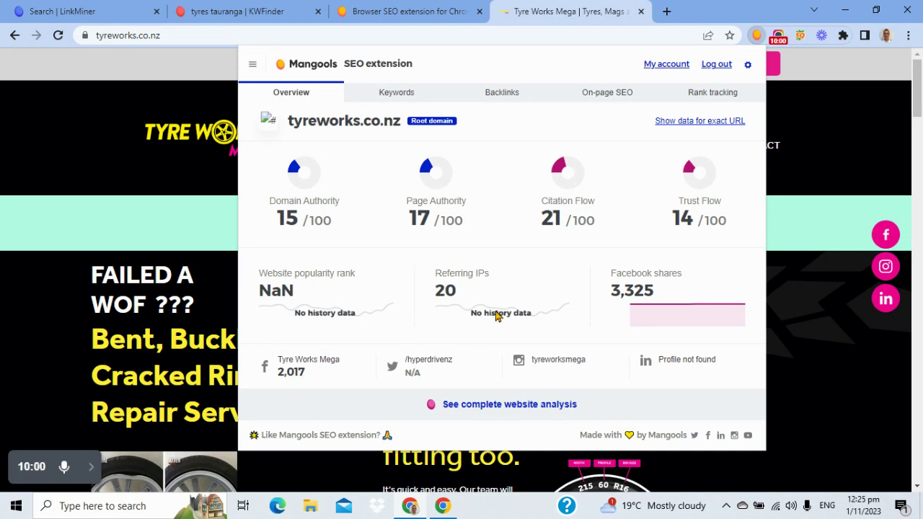
Review the site's ranking keywords and the on-page SERP presence, headings and on-page keywords in the extension, and close it.
left_click(400, 95)
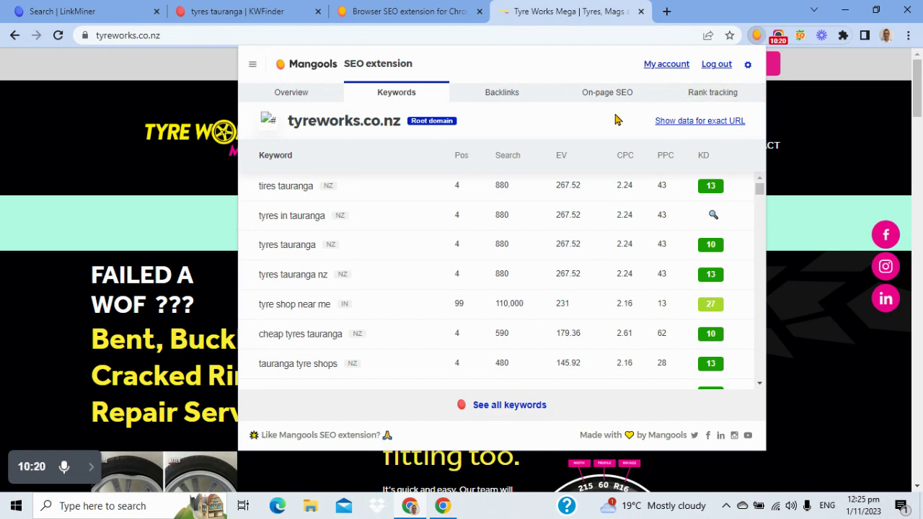
left_click(607, 92)
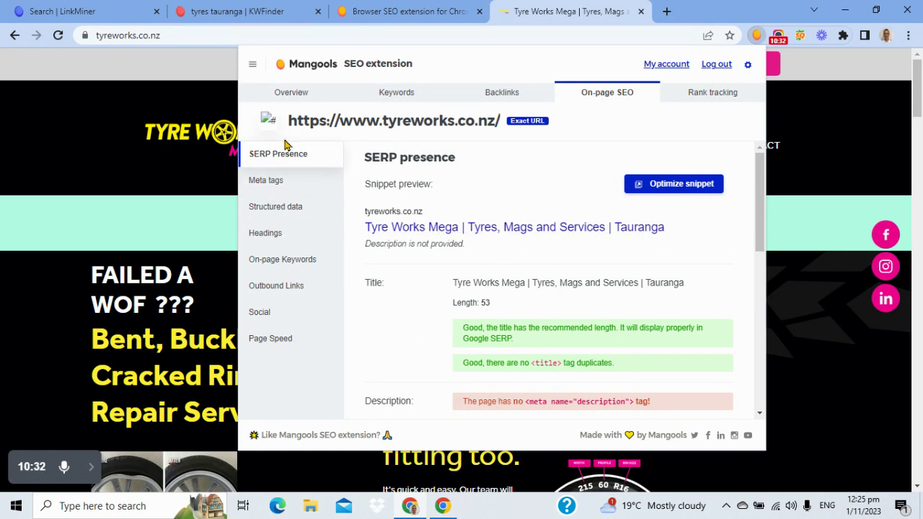
left_click(279, 235)
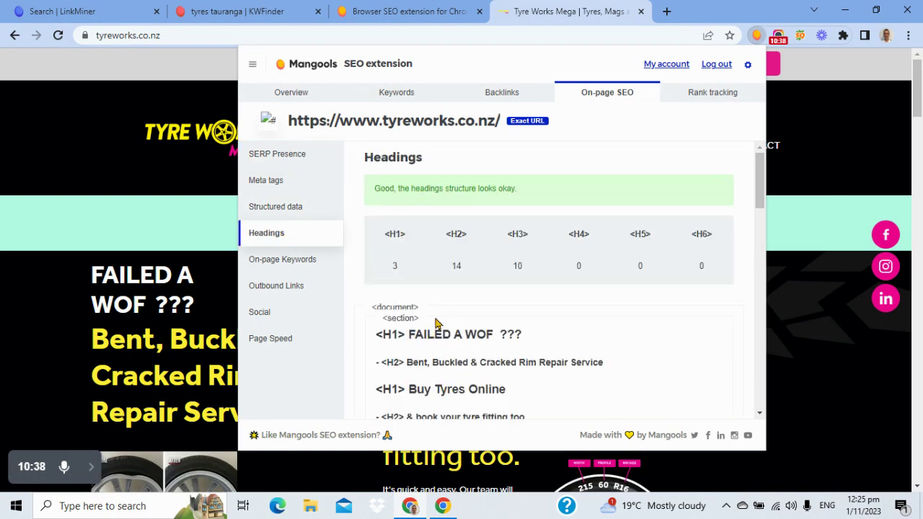
left_click(305, 260)
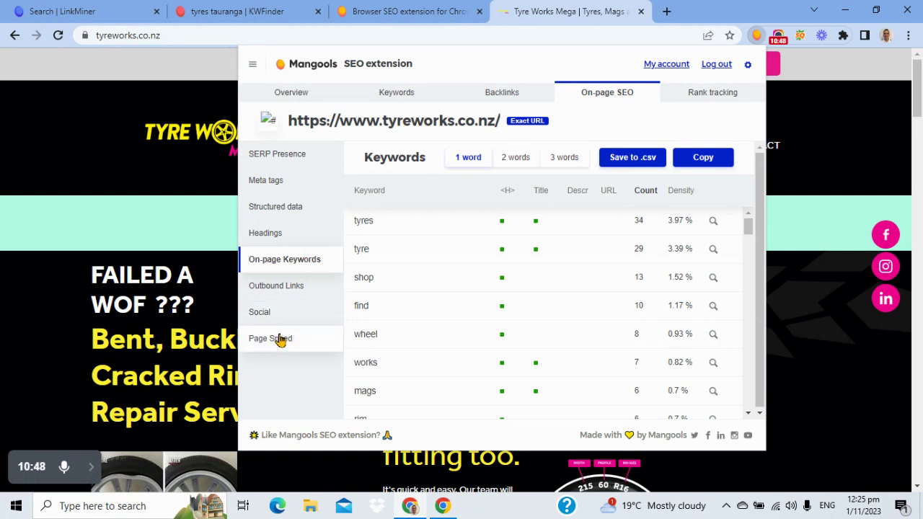
left_click(268, 235)
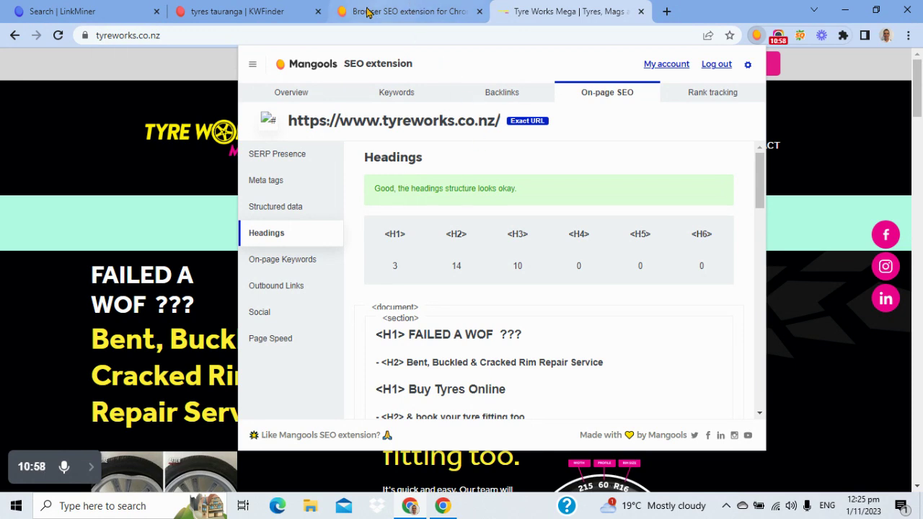
key("Escape")
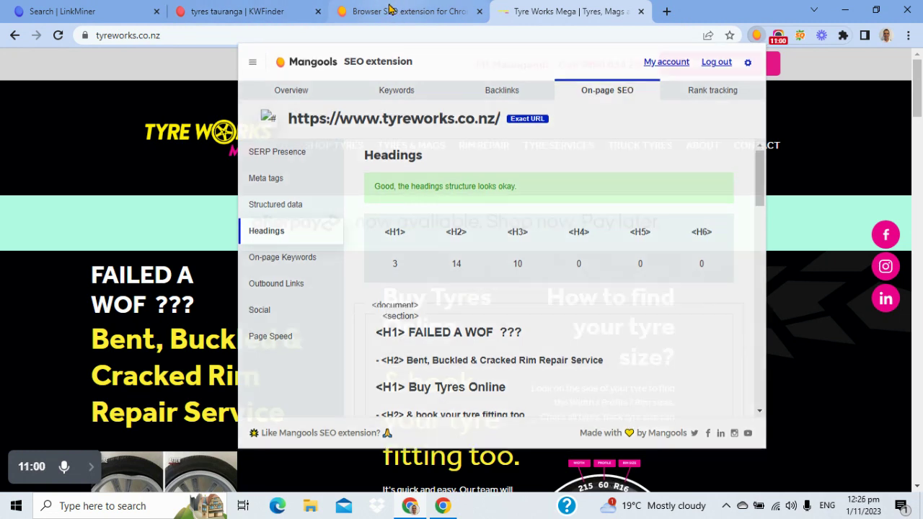
Revisit the Mangools SEO extension page and return to the "tyres tauranga" results in KWFinder.
left_click(390, 8)
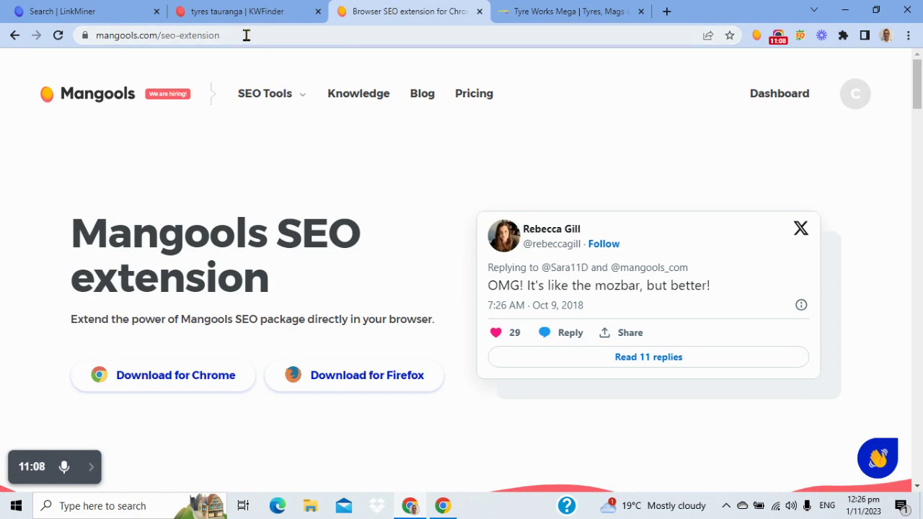
left_click(252, 13)
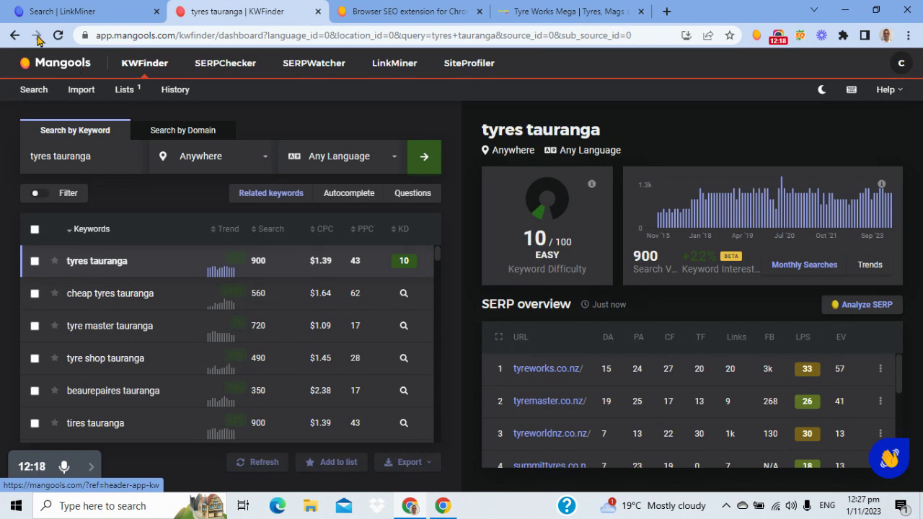
left_click(91, 467)
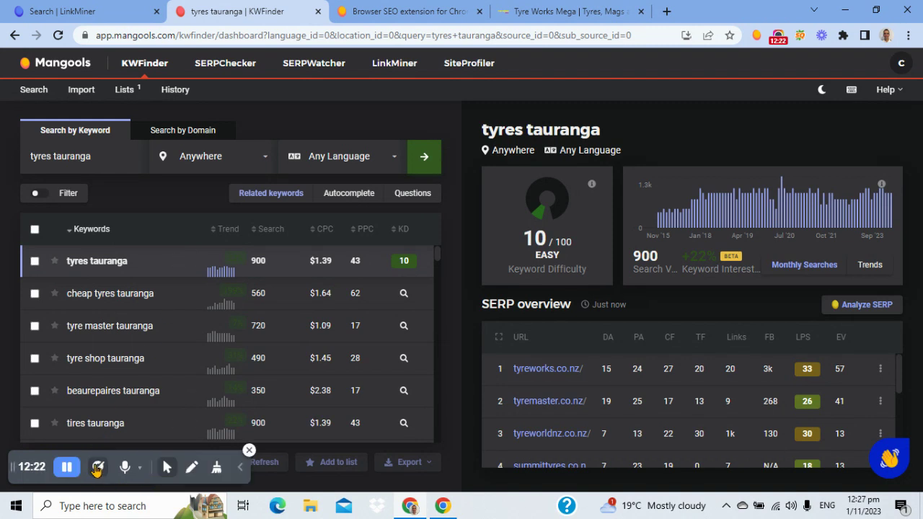